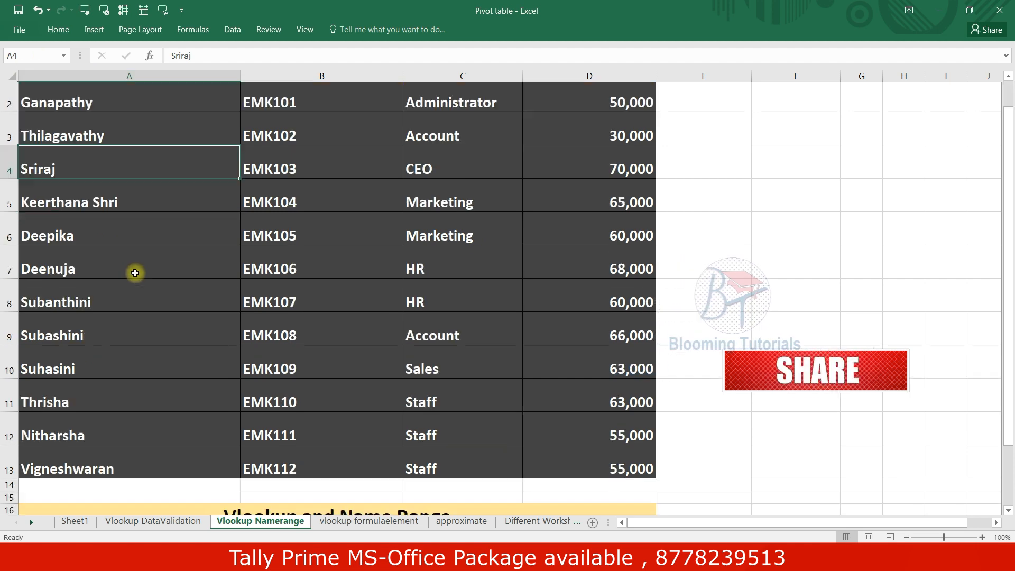
# Select the employee names in cells A2:A13 as the range Names.
pyautogui.scroll(-1, 135, 272)
pyautogui.scroll(1, 141, 216)
pyautogui.moveTo(115, 137); pyautogui.dragTo(102, 504)
pyautogui.scroll(-2, 101, 482)
pyautogui.scroll(2, 111, 433)
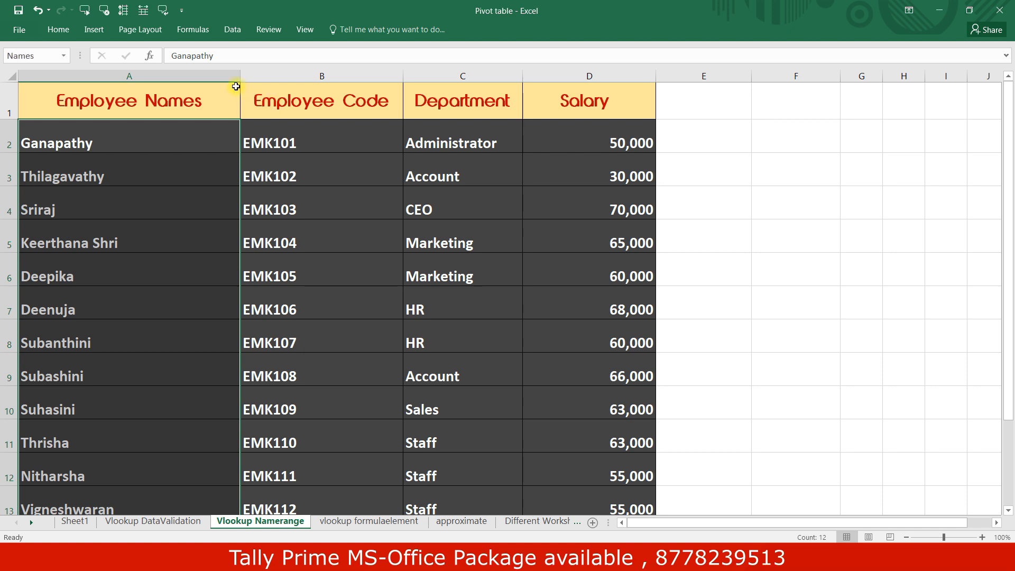
# Go to the named range Names to check which cells it covers.
pyautogui.click(142, 239)
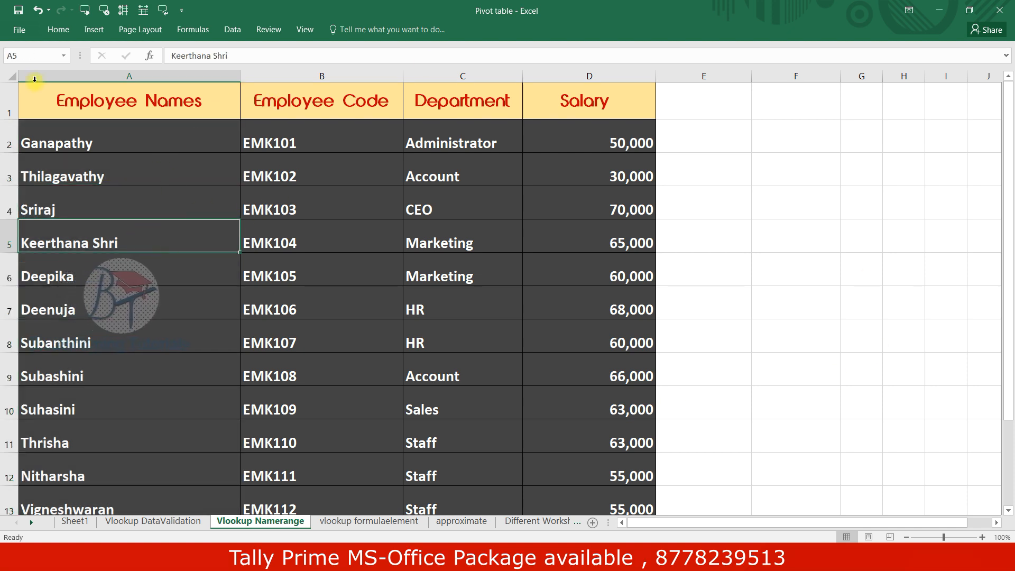
pyautogui.click(63, 56)
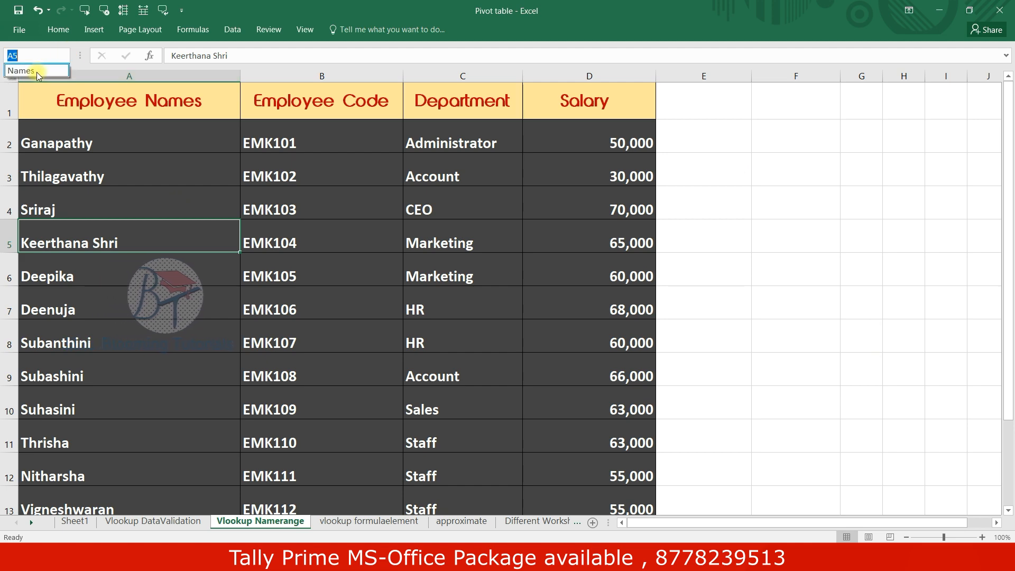
pyautogui.click(21, 70)
pyautogui.scroll(1, 154, 154)
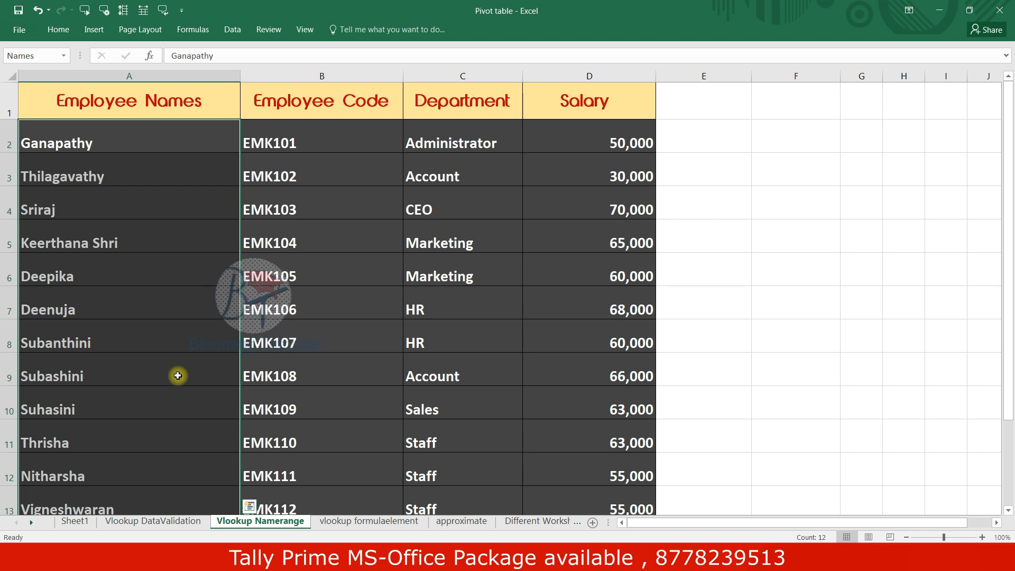
pyautogui.click(161, 249)
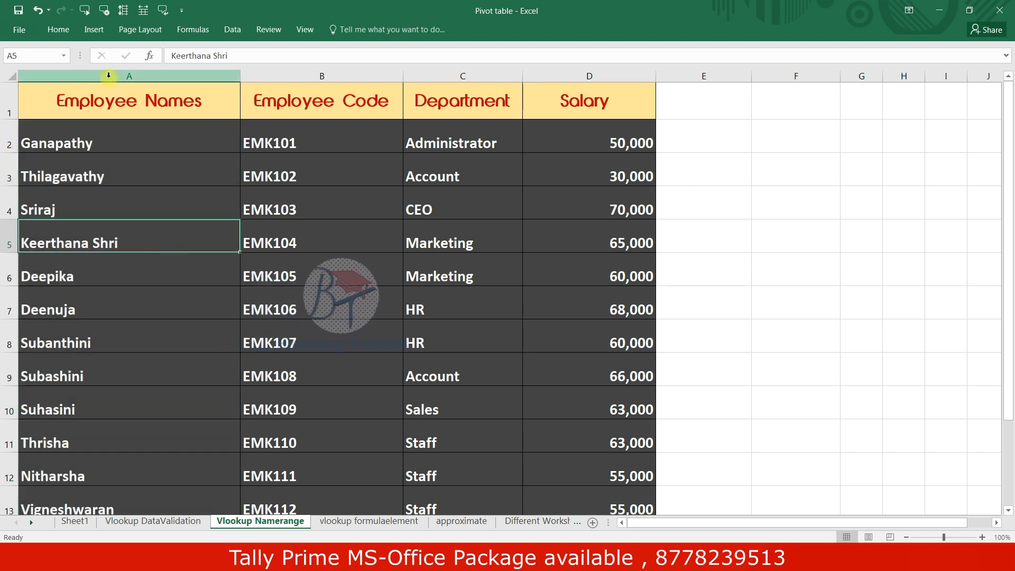
# Name the employee data in cells A2:D13, without the header row, AllData.
pyautogui.moveTo(109, 136); pyautogui.dragTo(585, 498)
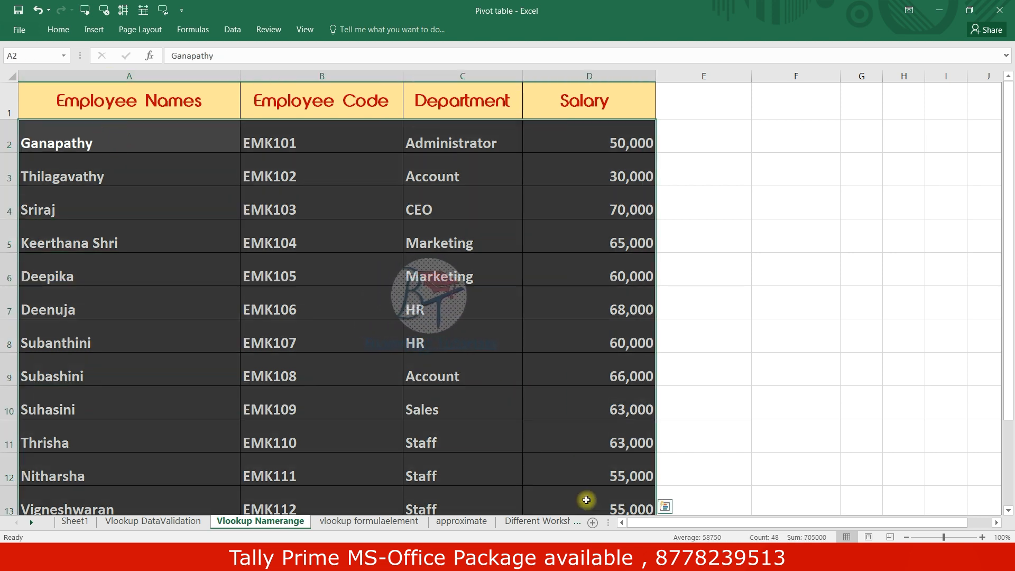
pyautogui.click(42, 58)
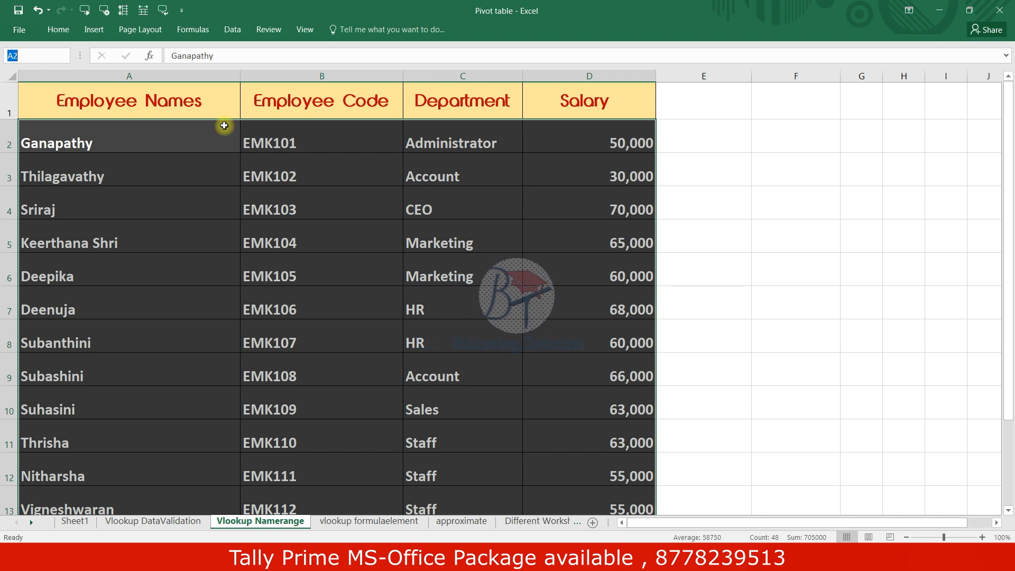
pyautogui.write('AllData')
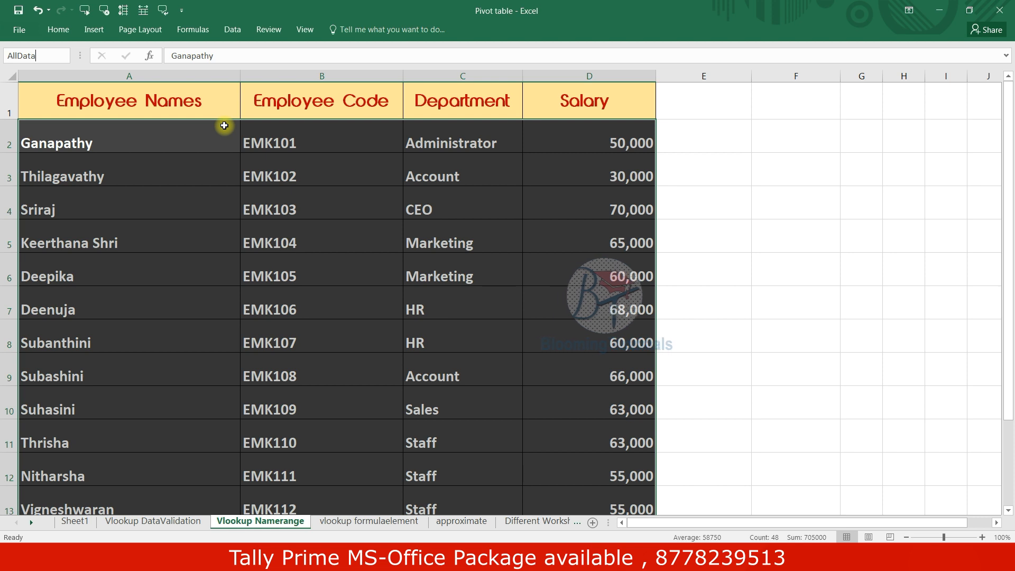
pyautogui.click(271, 228)
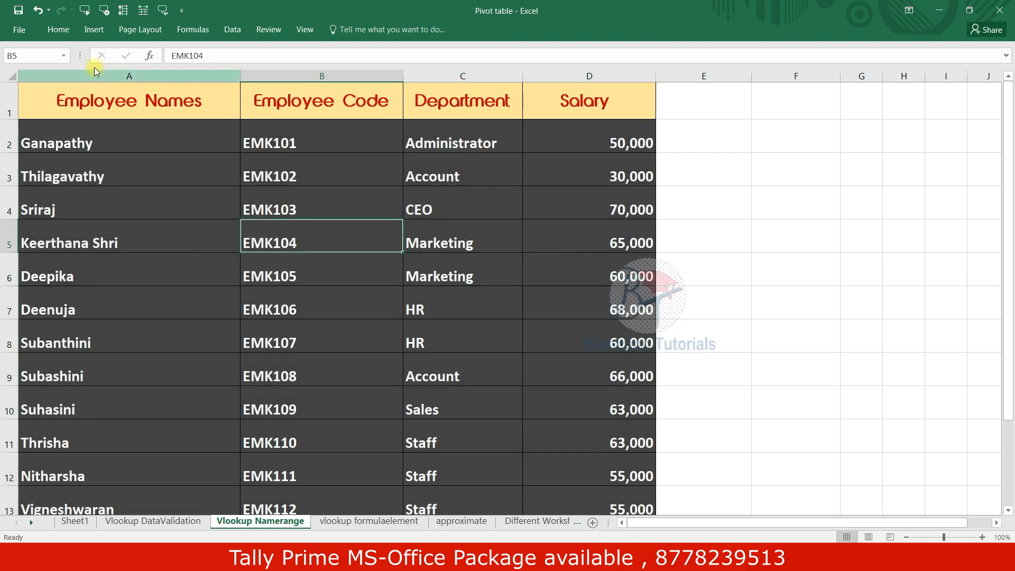
# Go to the named ranges Names and AllData in turn to check the cells each one covers.
pyautogui.click(63, 55)
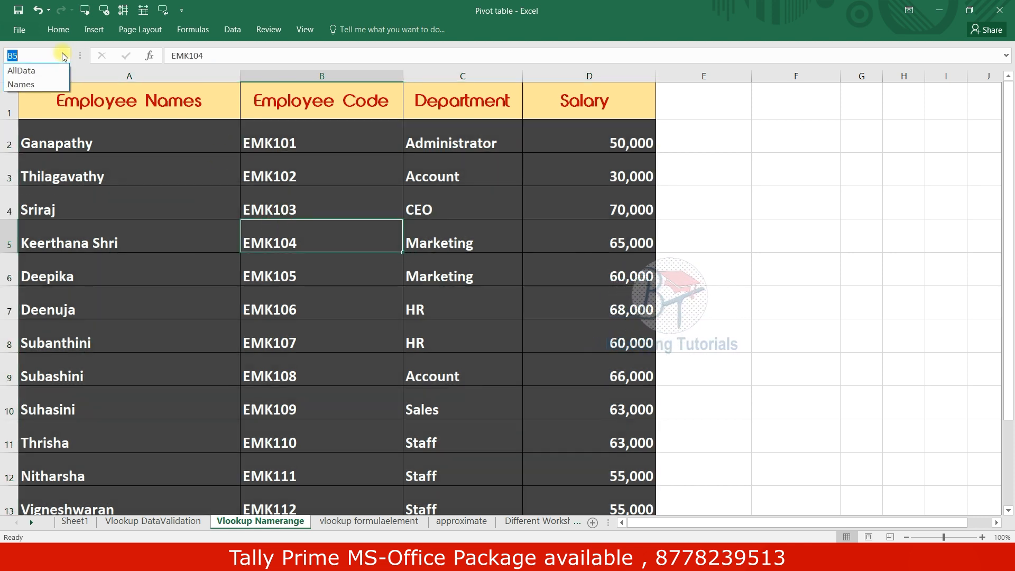
pyautogui.click(44, 84)
pyautogui.click(63, 56)
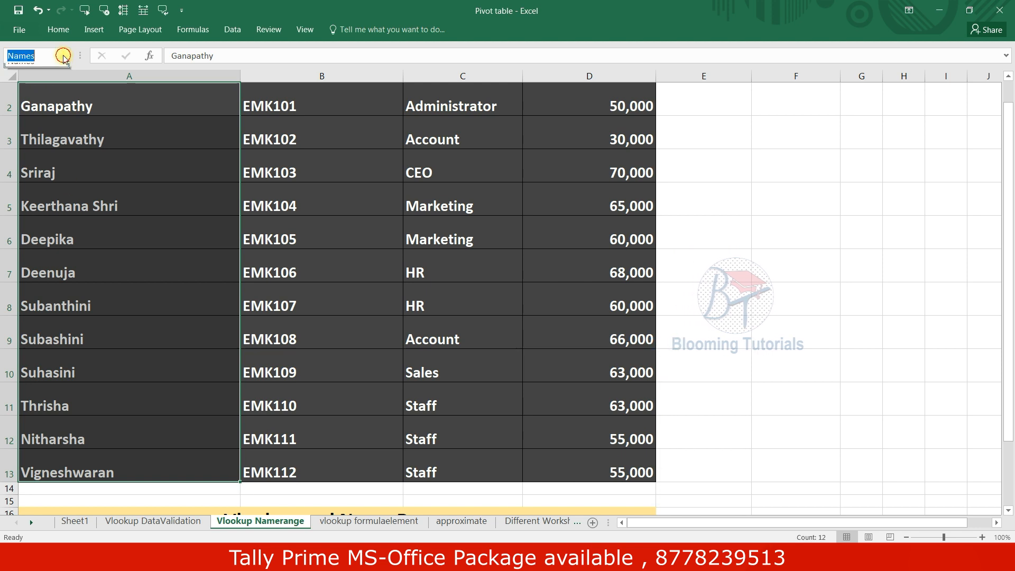
pyautogui.click(54, 74)
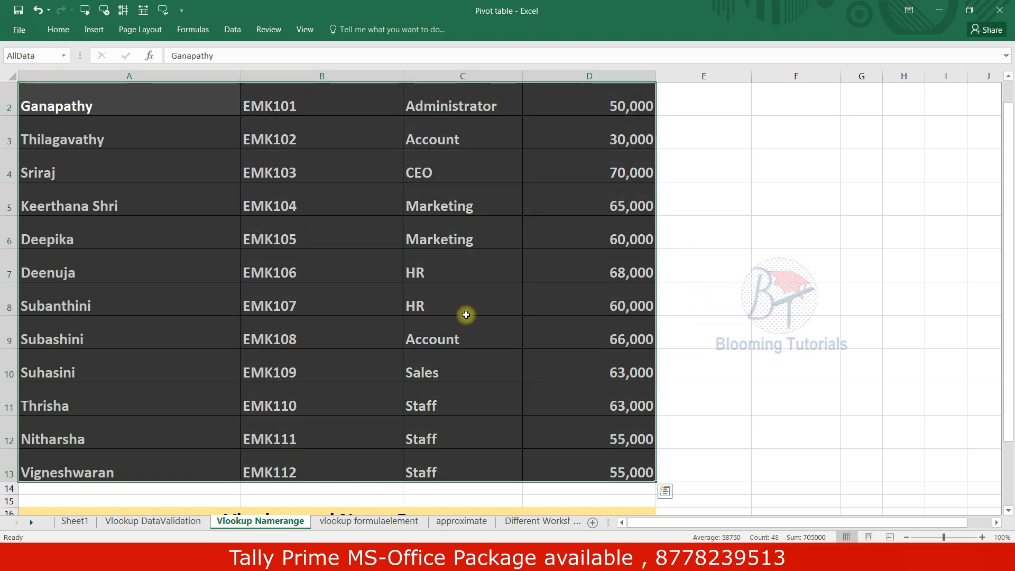
pyautogui.click(497, 311)
pyautogui.scroll(1, 501, 311)
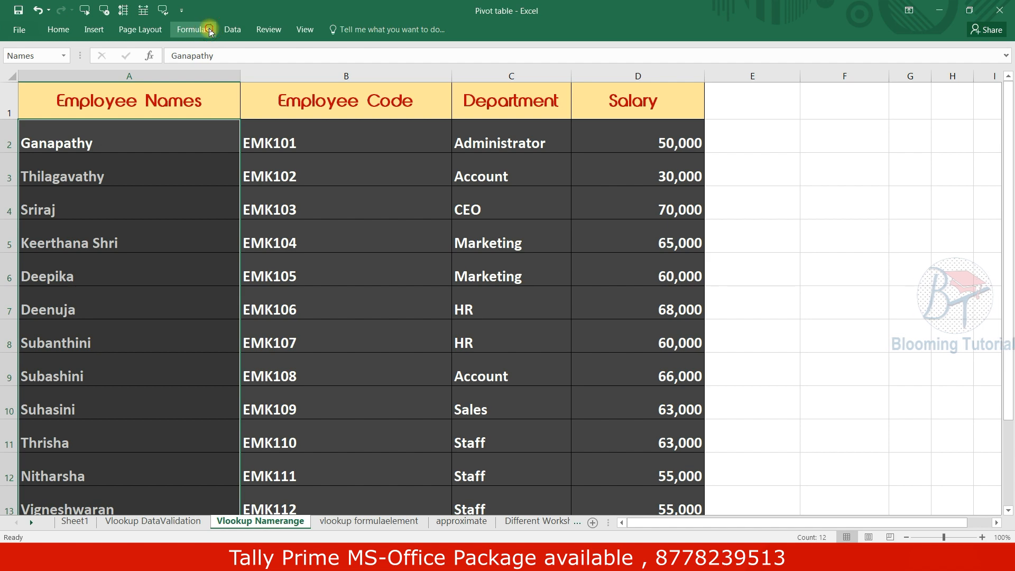
# Review the defined names in the Name Manager and inspect the definition of AllData.
pyautogui.click(206, 31)
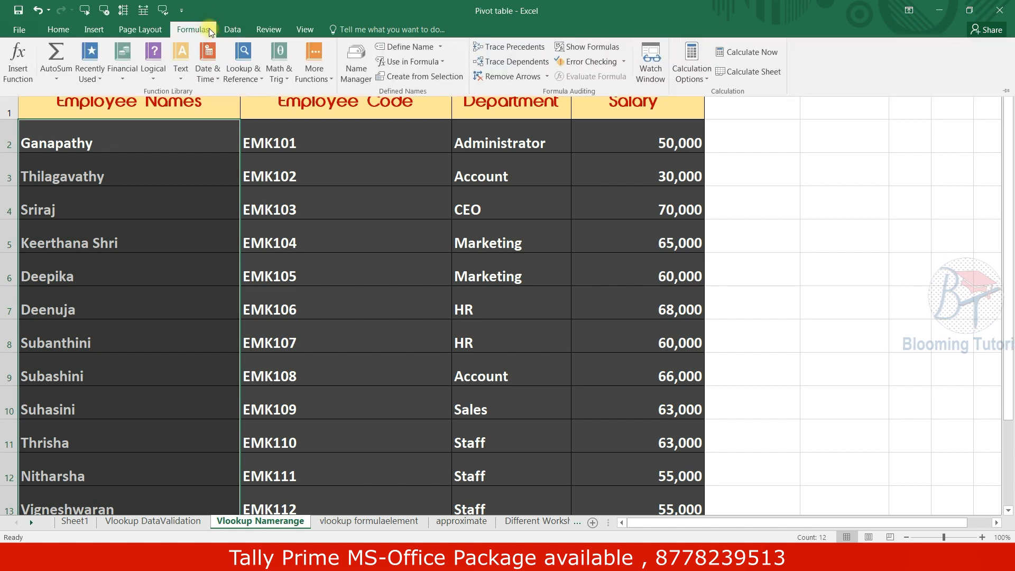
pyautogui.click(366, 63)
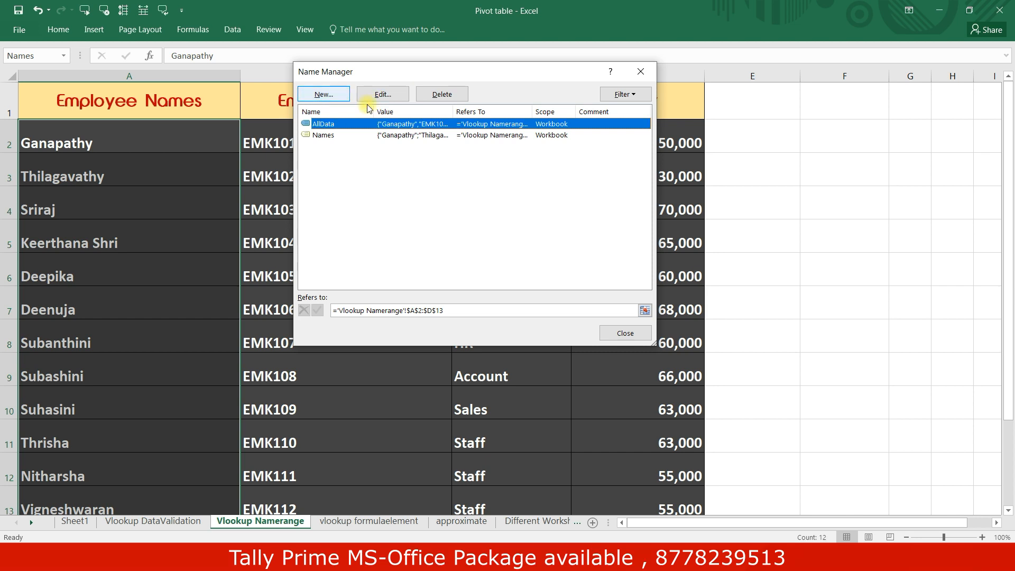
pyautogui.click(387, 95)
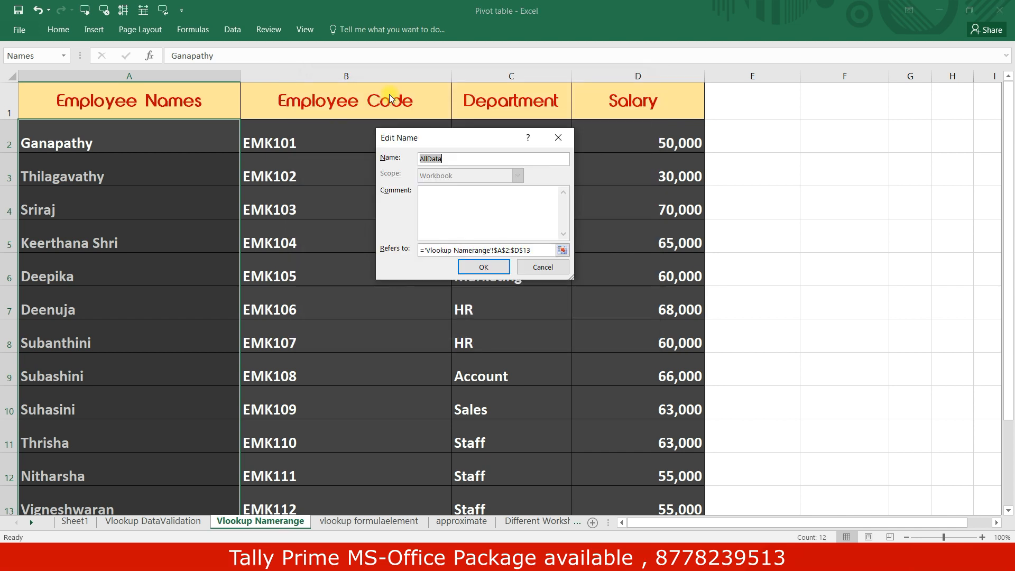
pyautogui.click(564, 268)
pyautogui.click(626, 334)
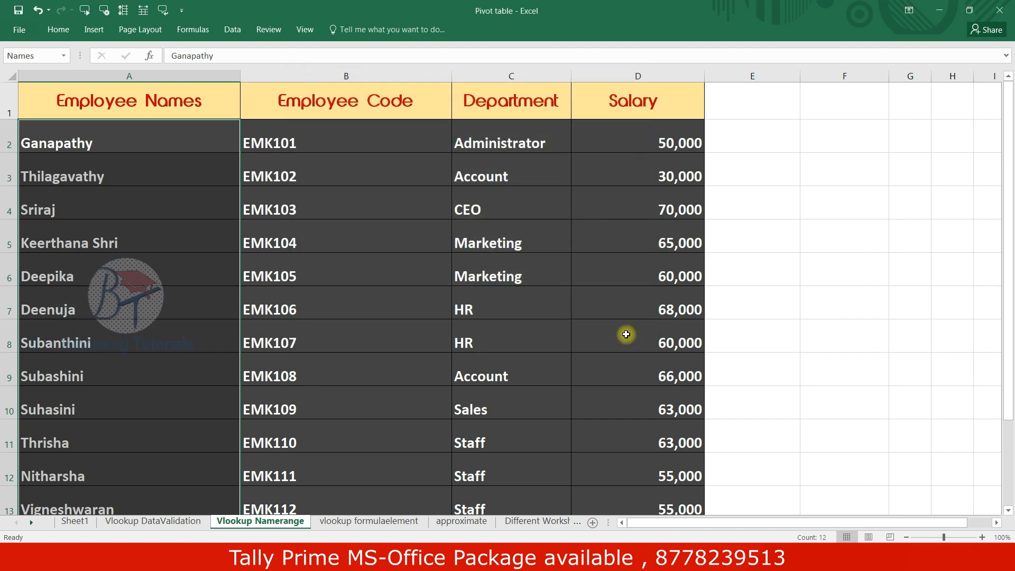
# Set up data validation for cell A20 under Employee Names that allows a List.
pyautogui.scroll(-2, 421, 342)
pyautogui.click(137, 422)
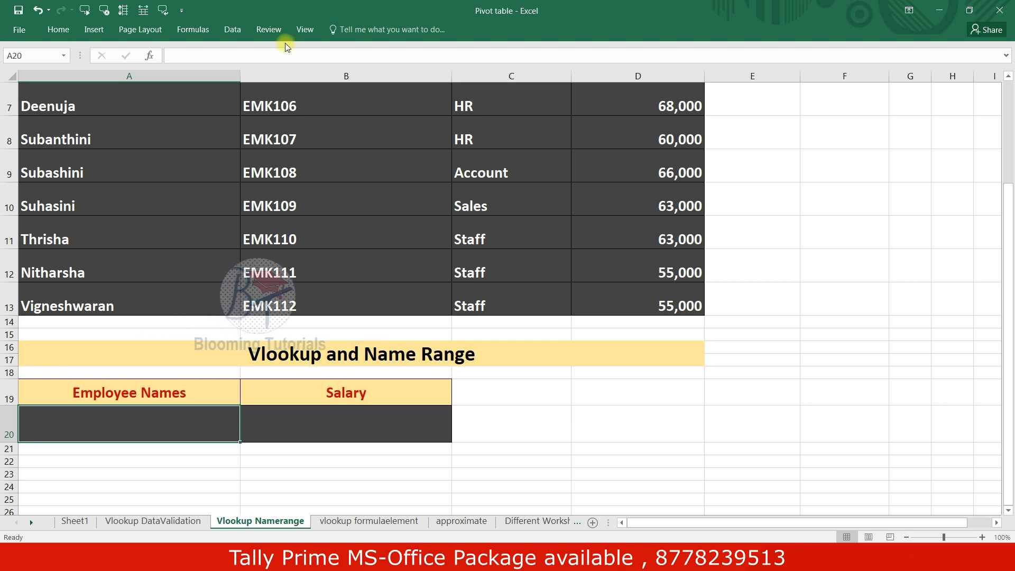
pyautogui.click(236, 30)
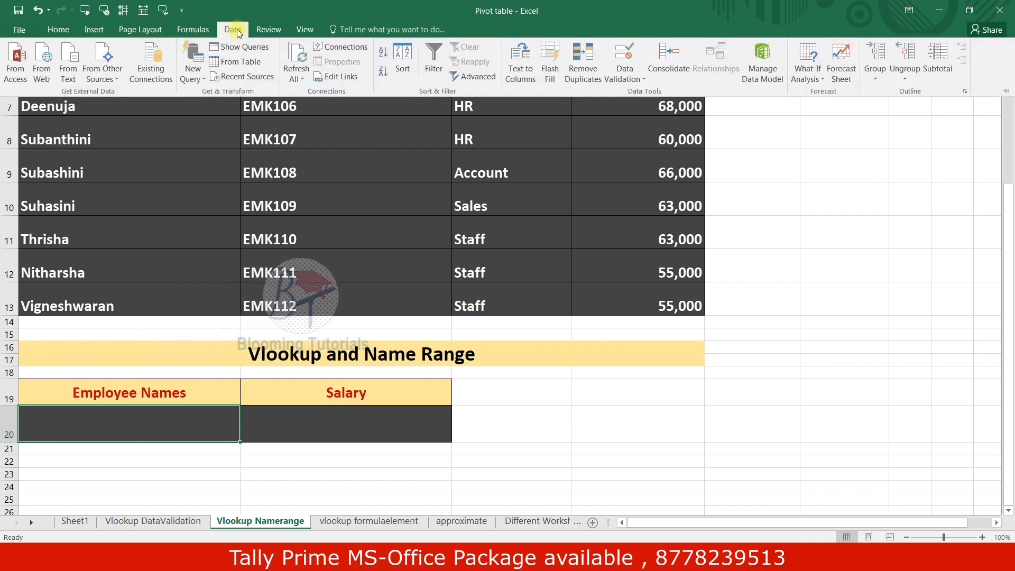
pyautogui.click(624, 77)
pyautogui.click(634, 93)
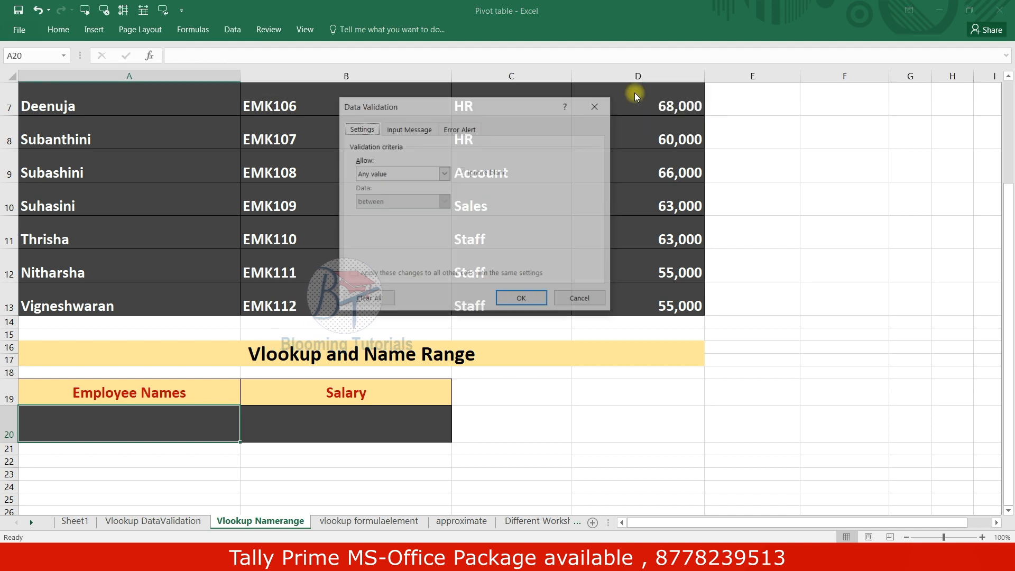
pyautogui.click(444, 174)
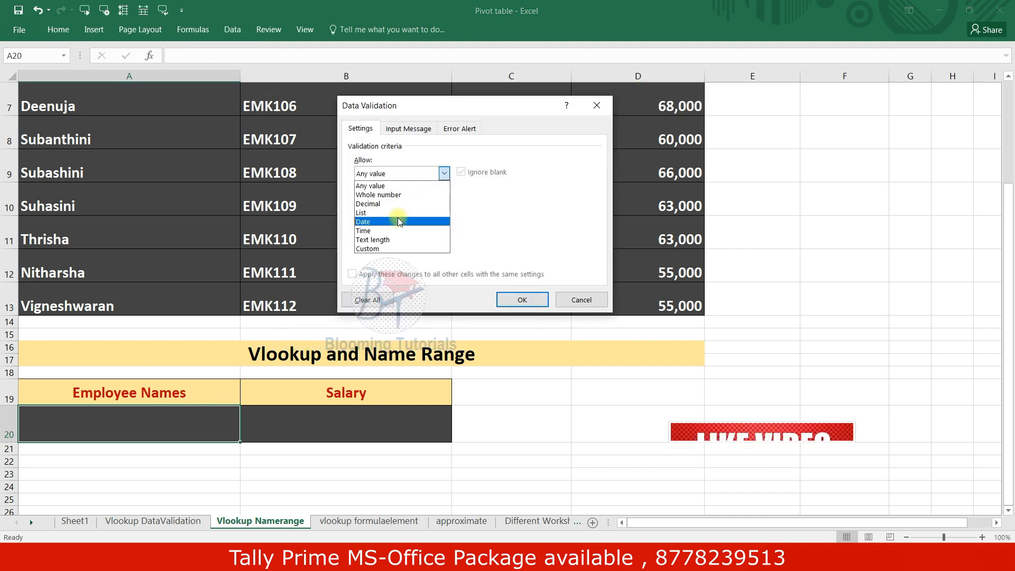
pyautogui.click(398, 213)
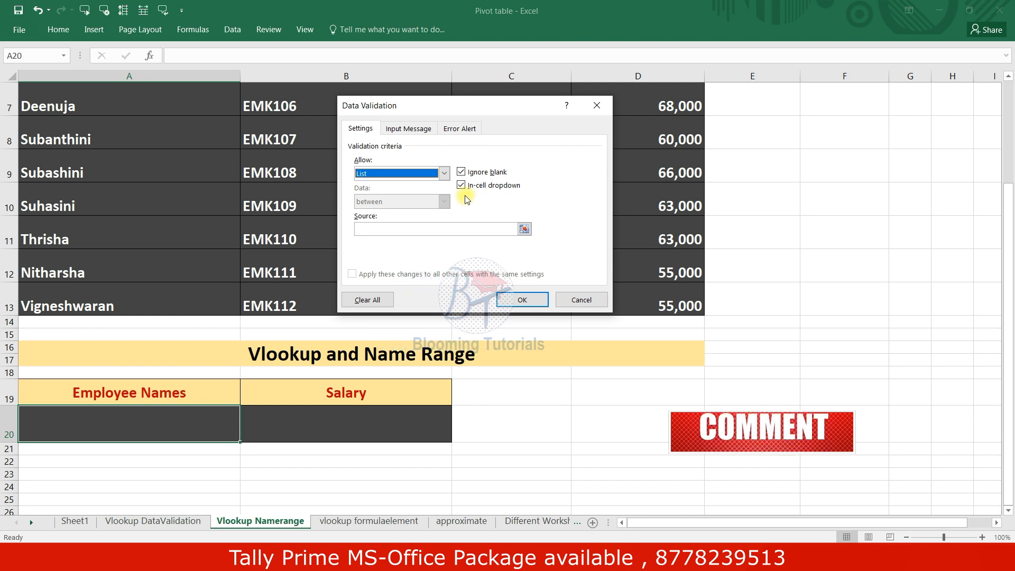
pyautogui.hotkey('alt', 'Down')
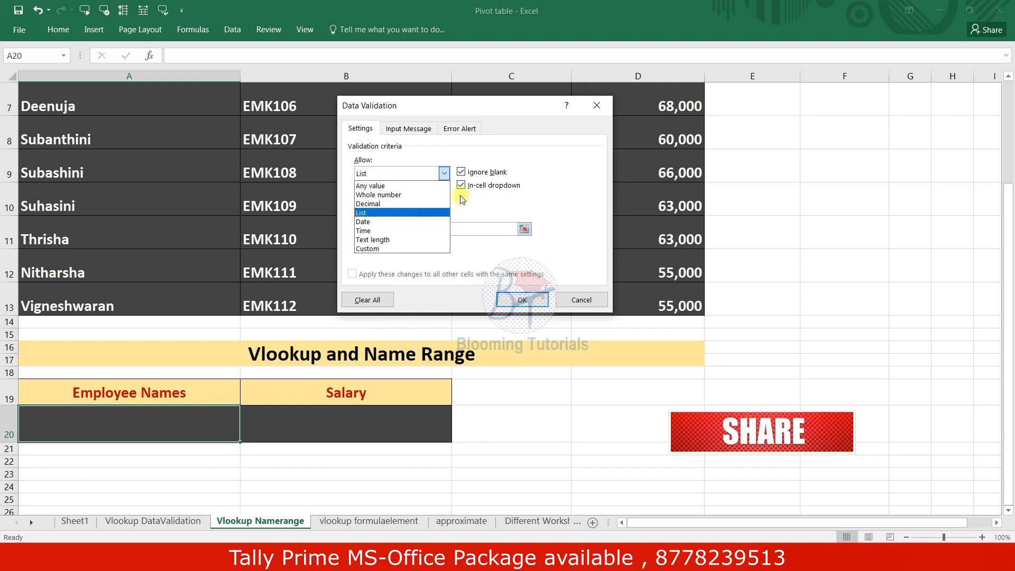
pyautogui.click(387, 213)
# Use the named range Names as the source of the validation list and apply the rule.
pyautogui.click(487, 229)
pyautogui.press('F3')
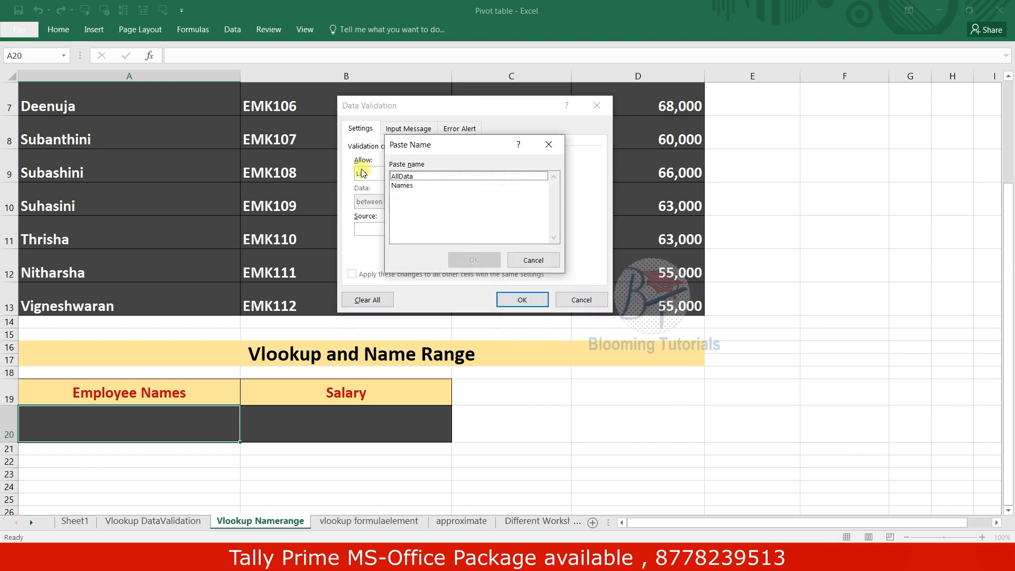
pyautogui.click(407, 178)
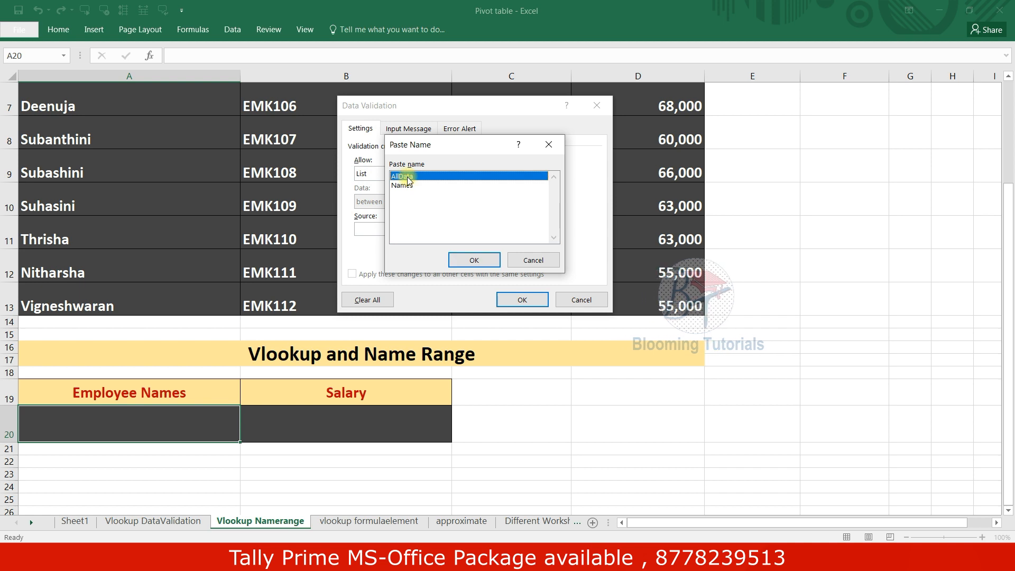
pyautogui.click(417, 187)
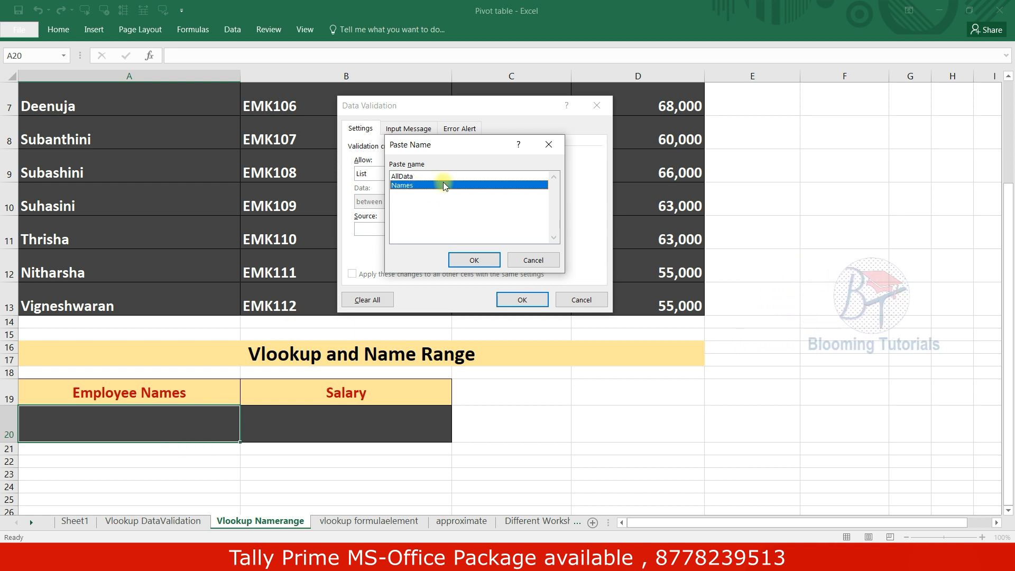
pyautogui.click(475, 260)
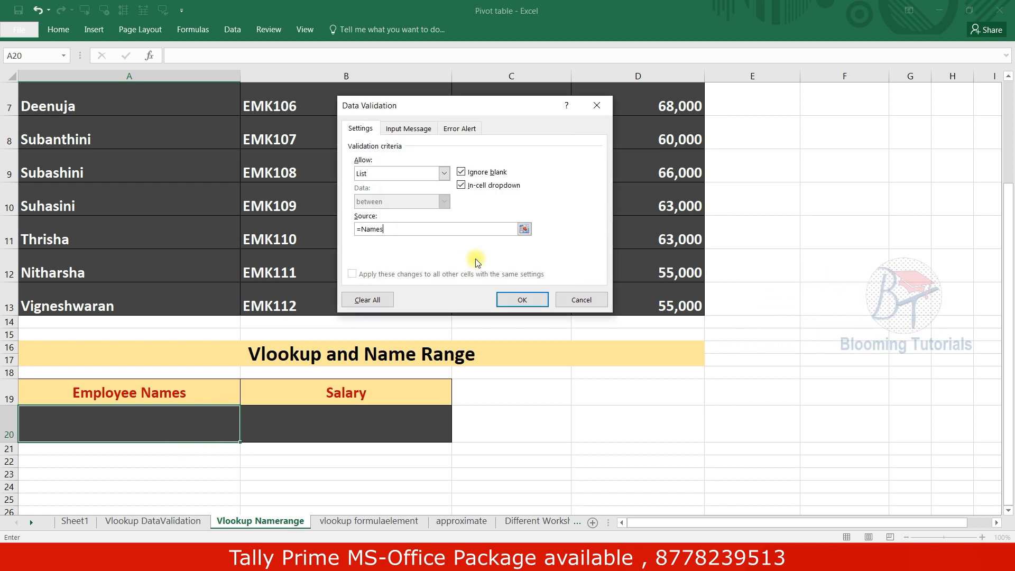
pyautogui.click(522, 299)
# Try the list in cell A20 by picking the employee from row 9 and switching to the employee from row 8.
pyautogui.click(245, 435)
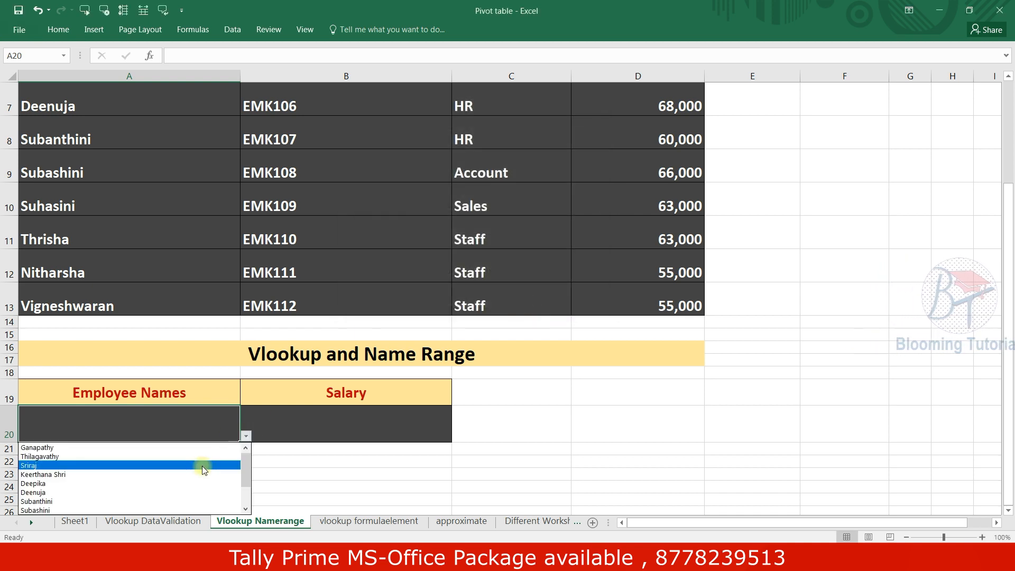
pyautogui.scroll(-1, 236, 502)
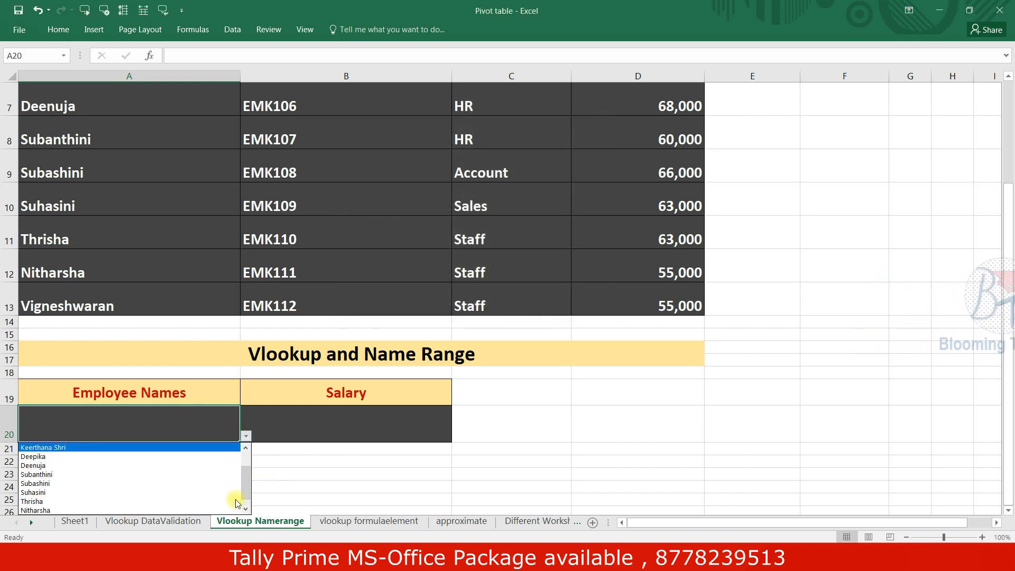
pyautogui.click(147, 482)
pyautogui.click(245, 435)
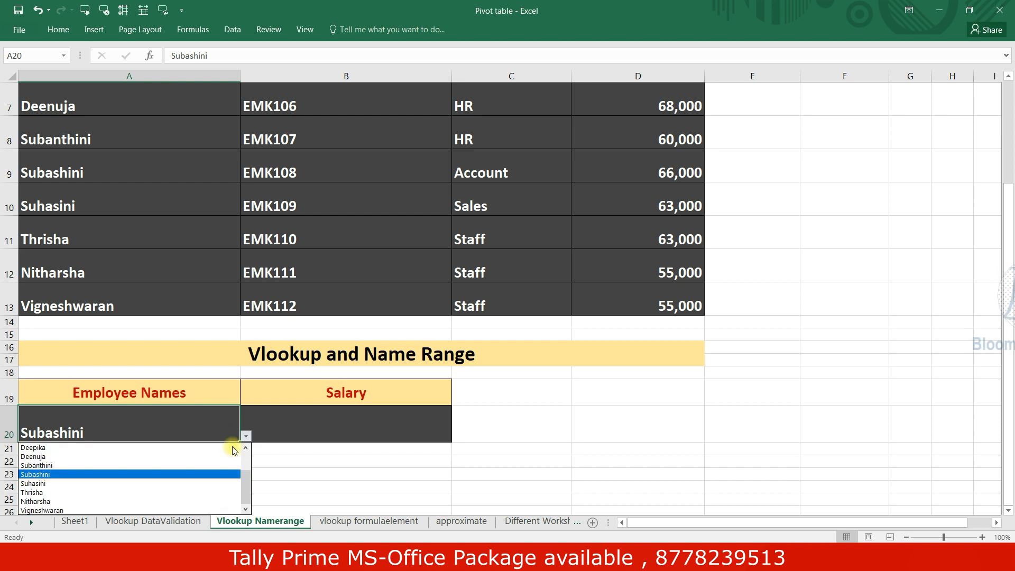
pyautogui.click(200, 466)
# Start a VLOOKUP formula in Salary cell B20 with A20 as the lookup value.
pyautogui.click(360, 433)
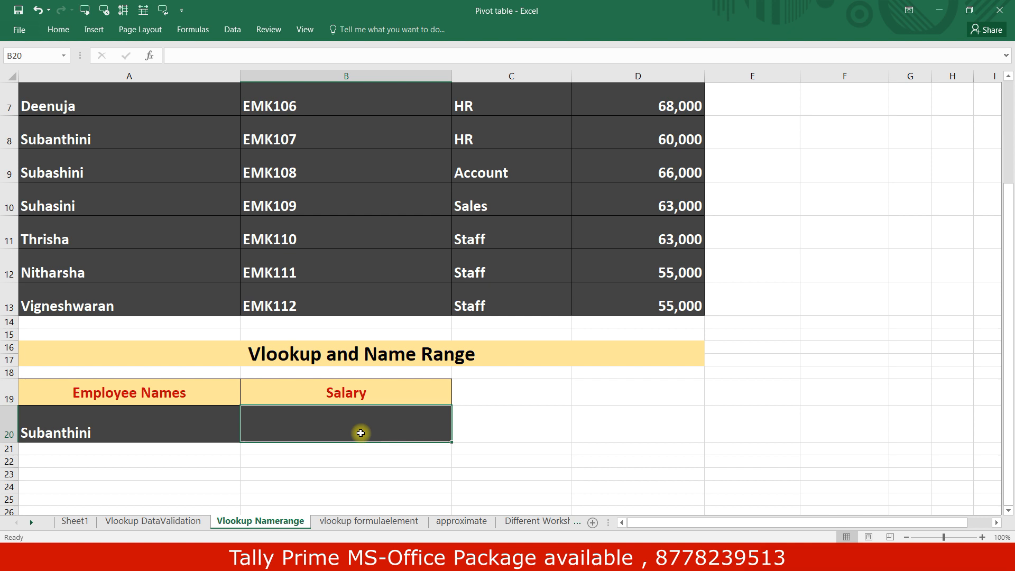
pyautogui.write('=vl')
pyautogui.press('Tab')
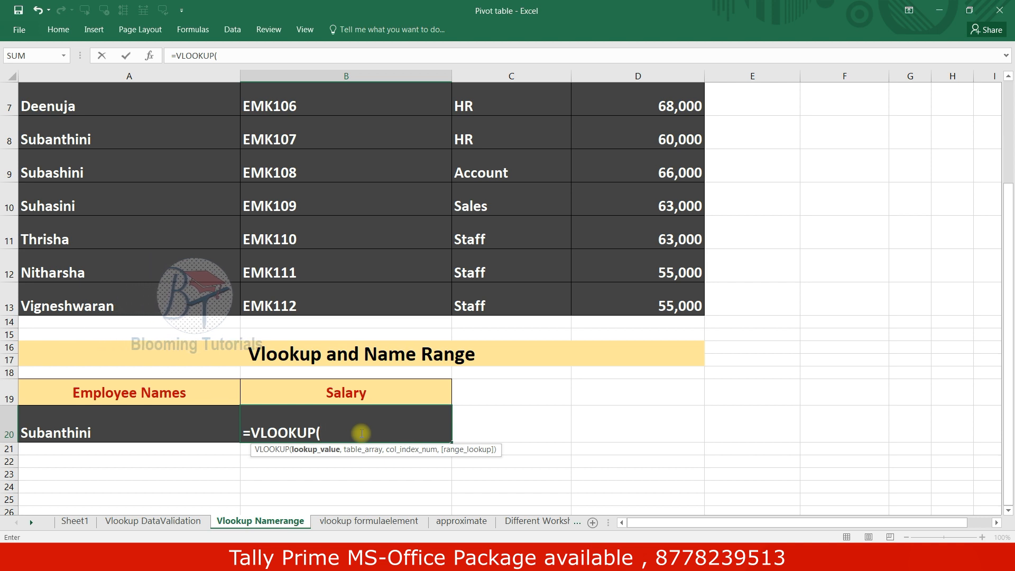
pyautogui.click(138, 423)
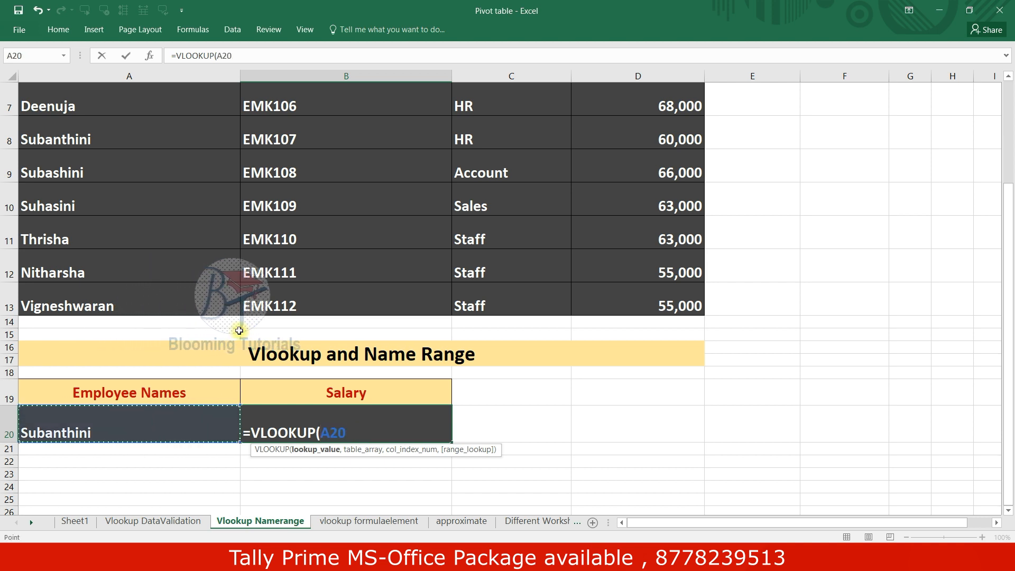
pyautogui.write(',')
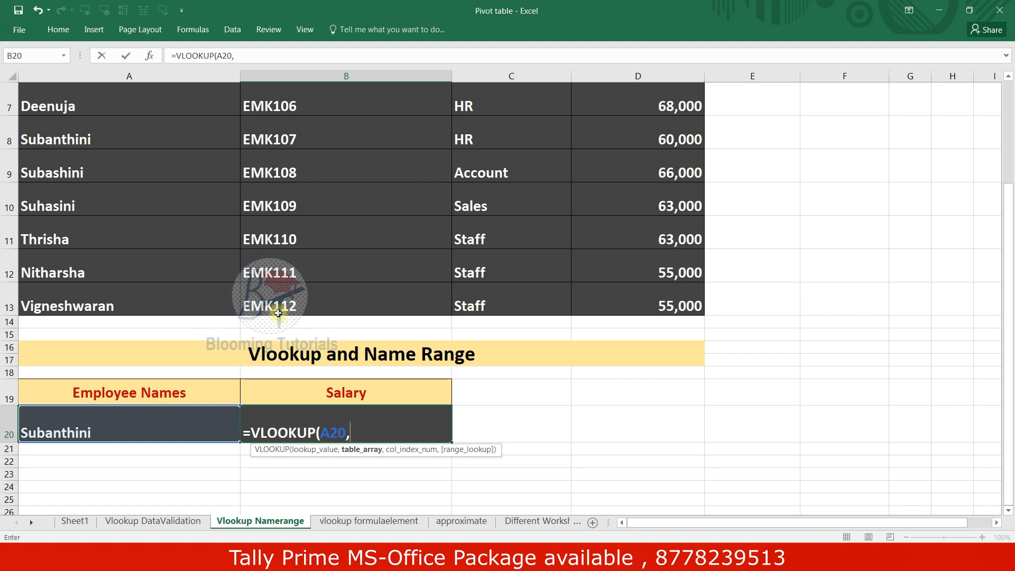
pyautogui.scroll(2, 185, 144)
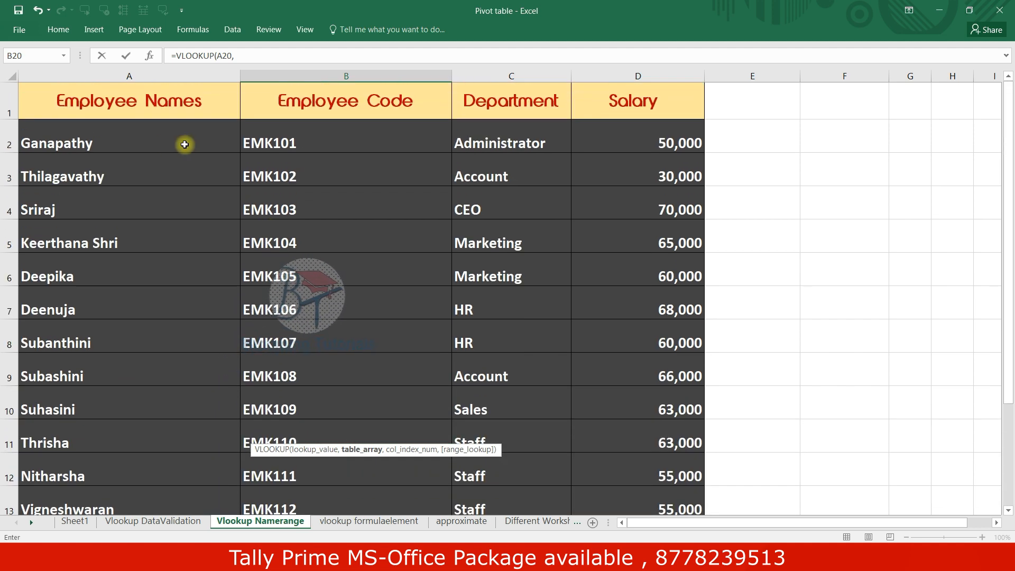
pyautogui.scroll(-1, 621, 446)
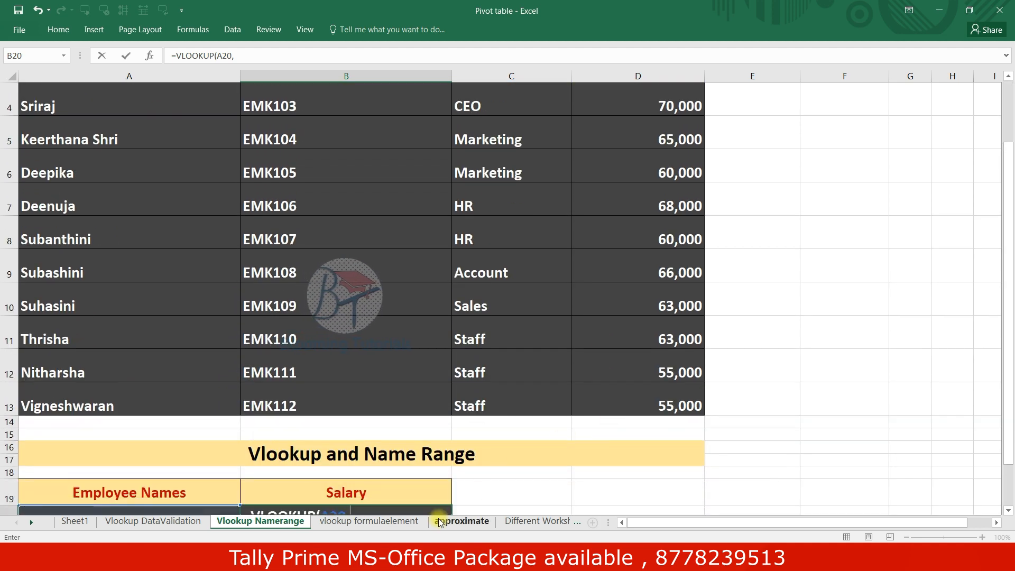
pyautogui.click(63, 56)
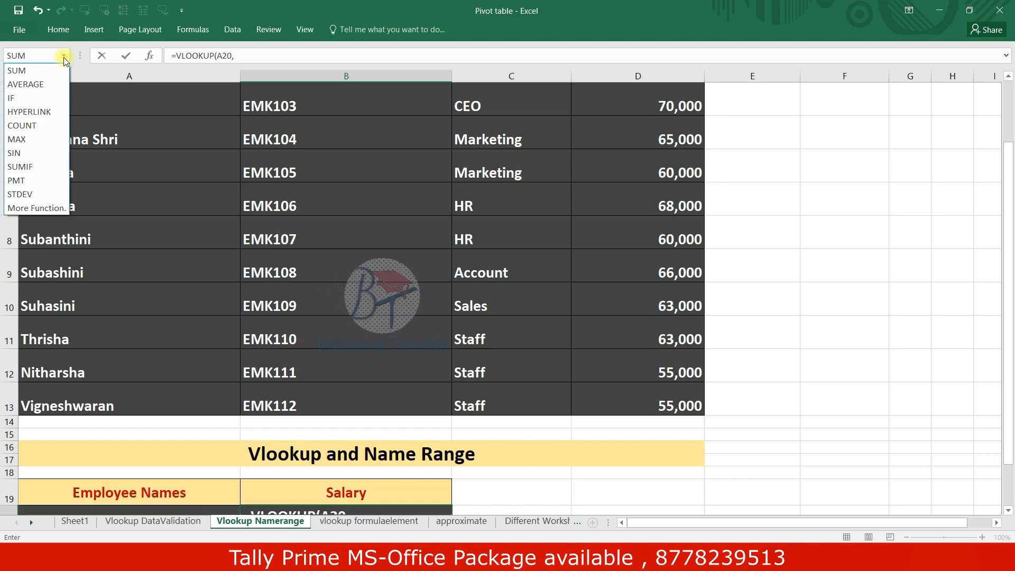
pyautogui.click(63, 56)
pyautogui.click(63, 56)
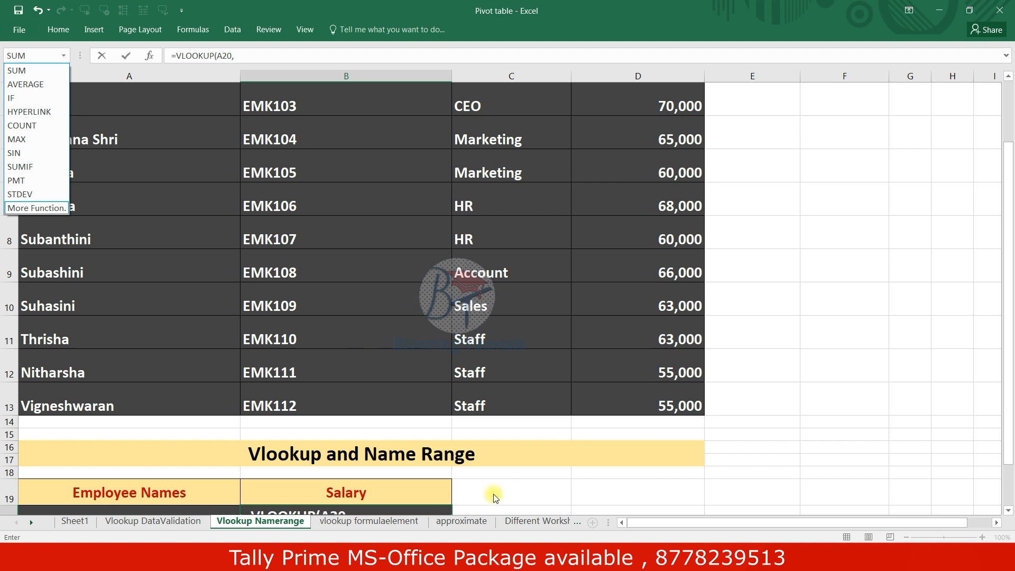
# Use the named range AllData as the table array of the VLOOKUP formula in B20.
pyautogui.scroll(-3, 377, 511)
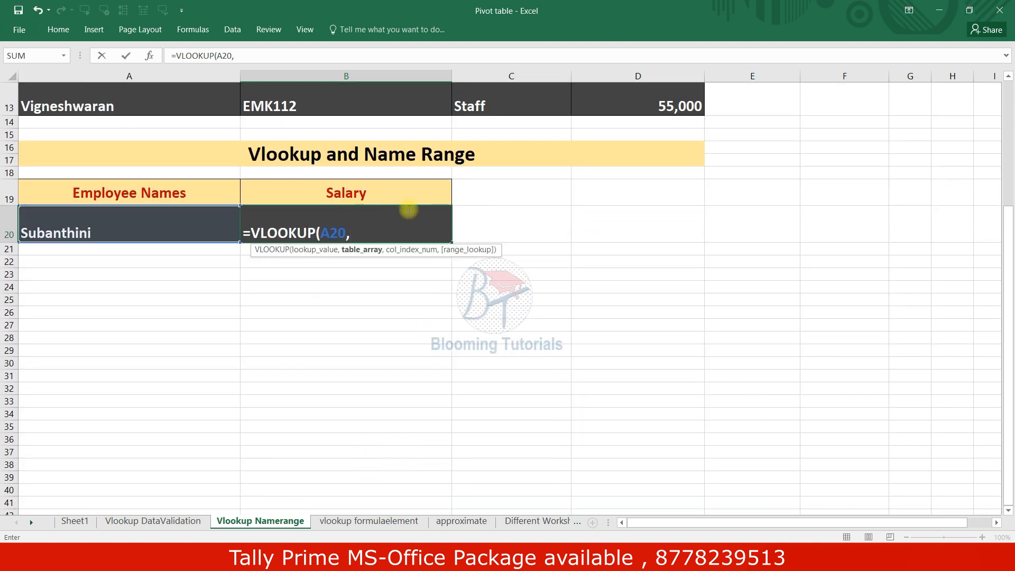
pyautogui.write('All')
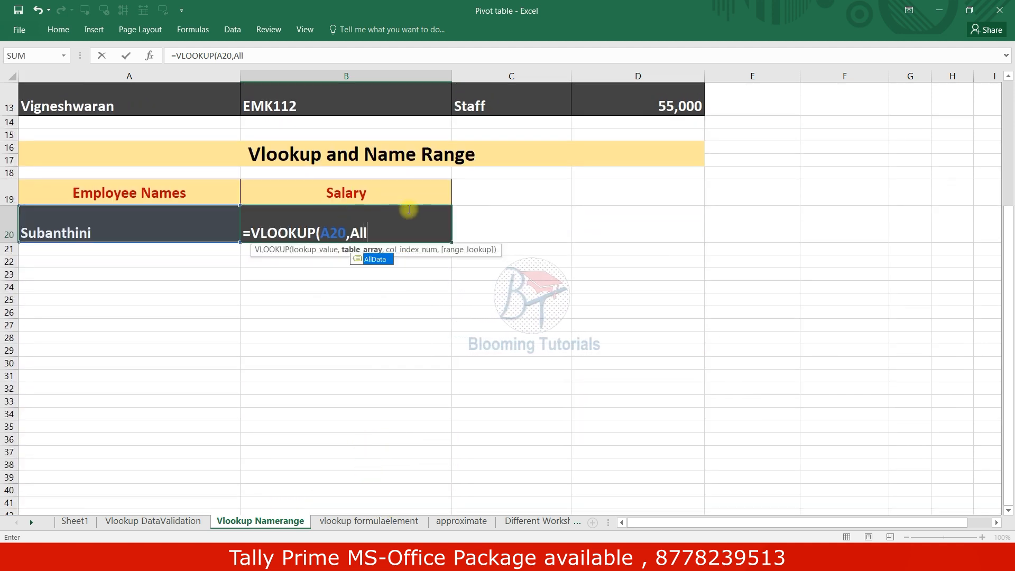
pyautogui.doubleClick(378, 261)
pyautogui.write(',')
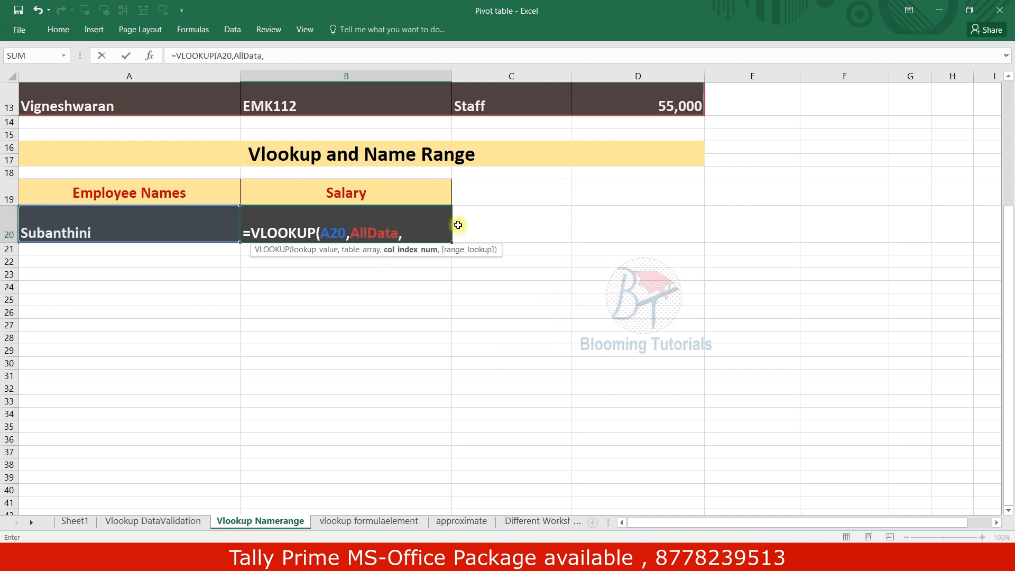
# Complete the VLOOKUP formula with column index 4 and range lookup 0, and enter it in B20.
pyautogui.scroll(4, 543, 261)
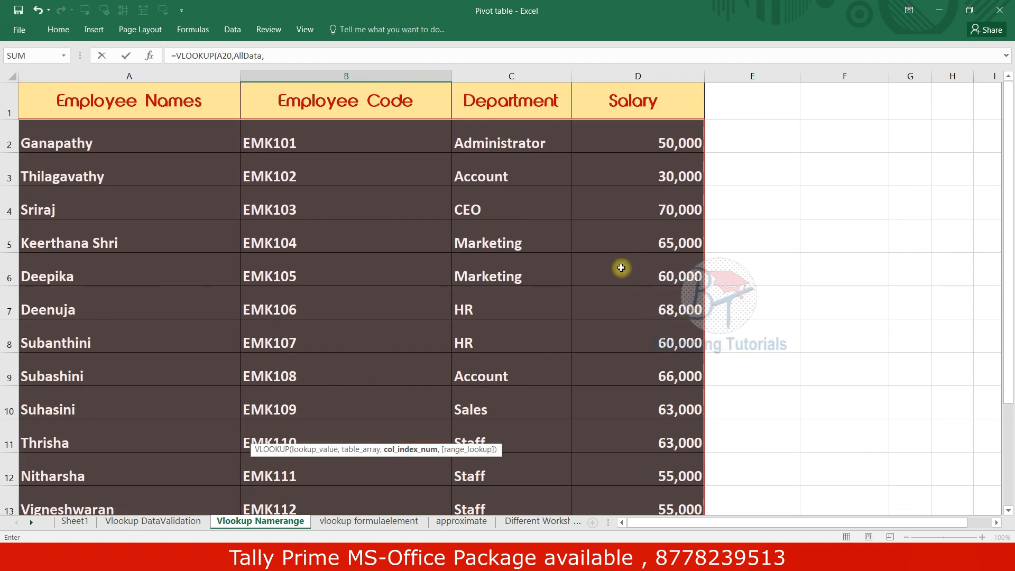
pyautogui.scroll(-4, 621, 267)
pyautogui.write('4')
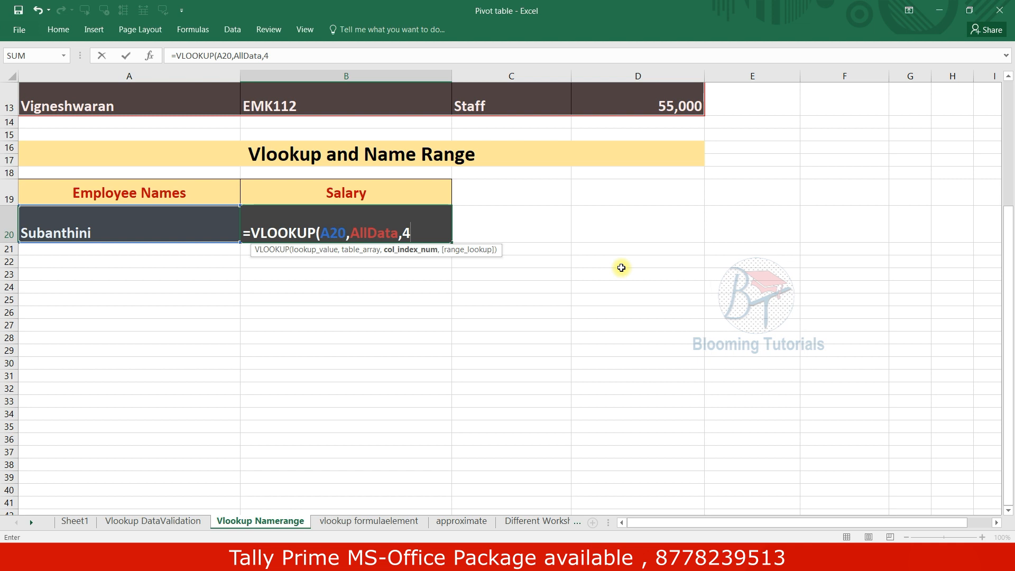
pyautogui.write(',0)')
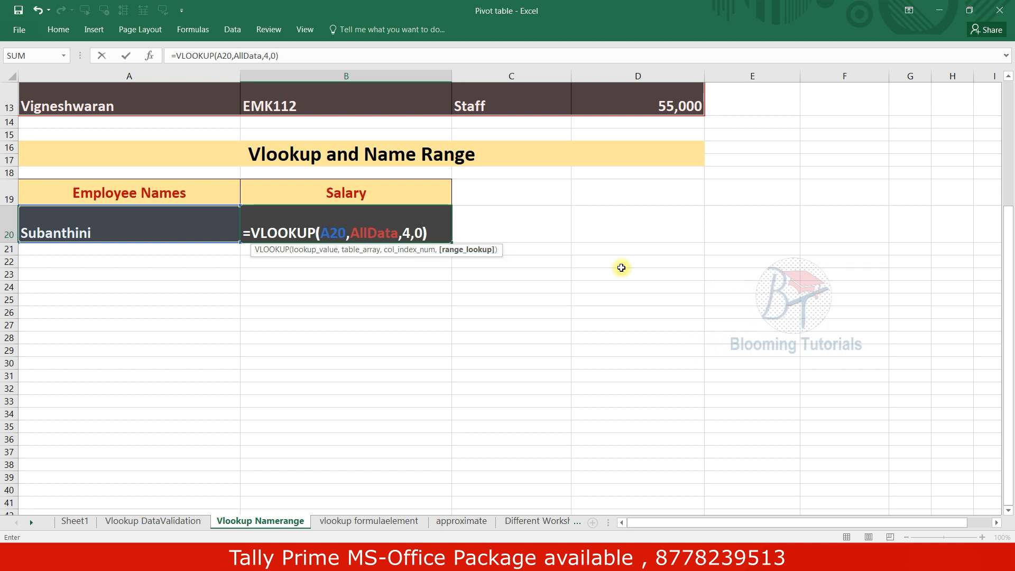
pyautogui.press('Return')
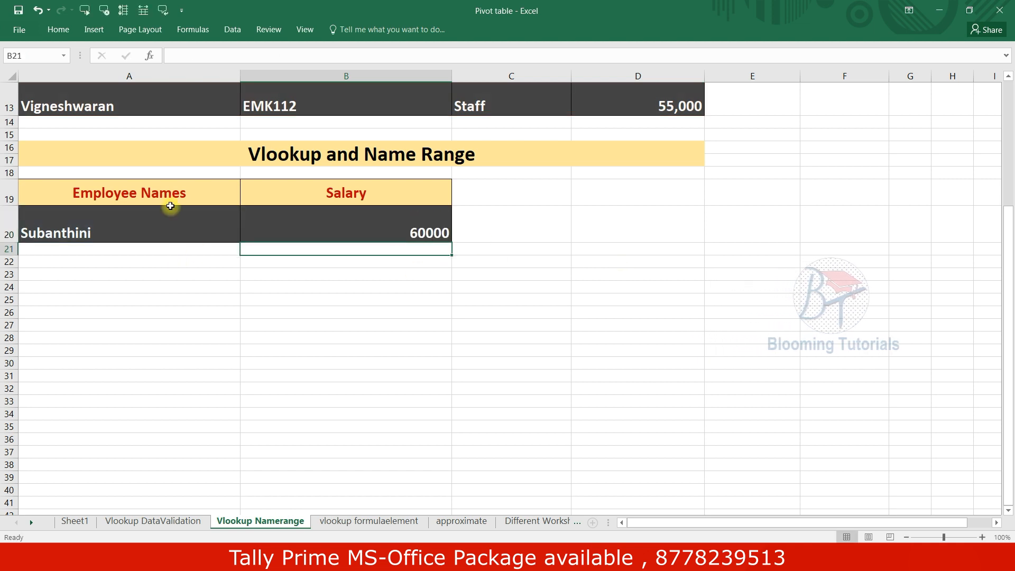
# Check the employee record in row 8, and test the lookup by choosing the employees from rows 11, 13 and 7 in cell A20.
pyautogui.scroll(2, 858, 254)
pyautogui.click(68, 131)
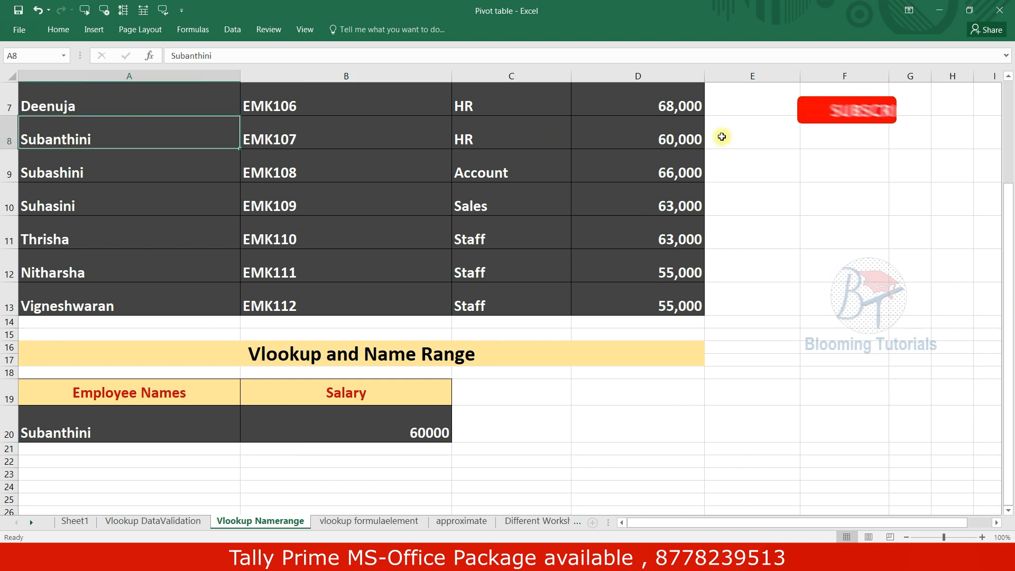
pyautogui.click(127, 428)
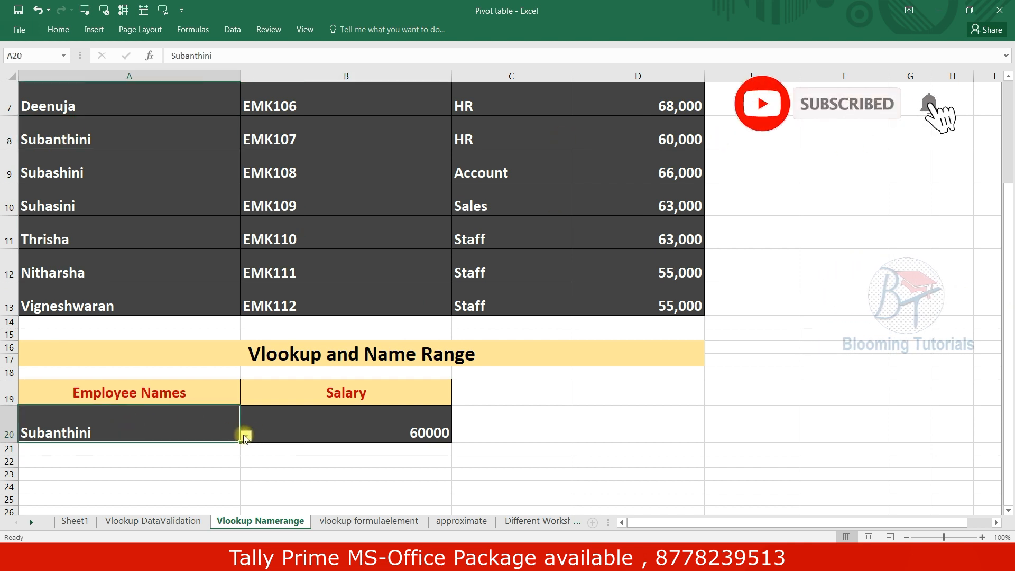
pyautogui.click(245, 434)
pyautogui.click(116, 492)
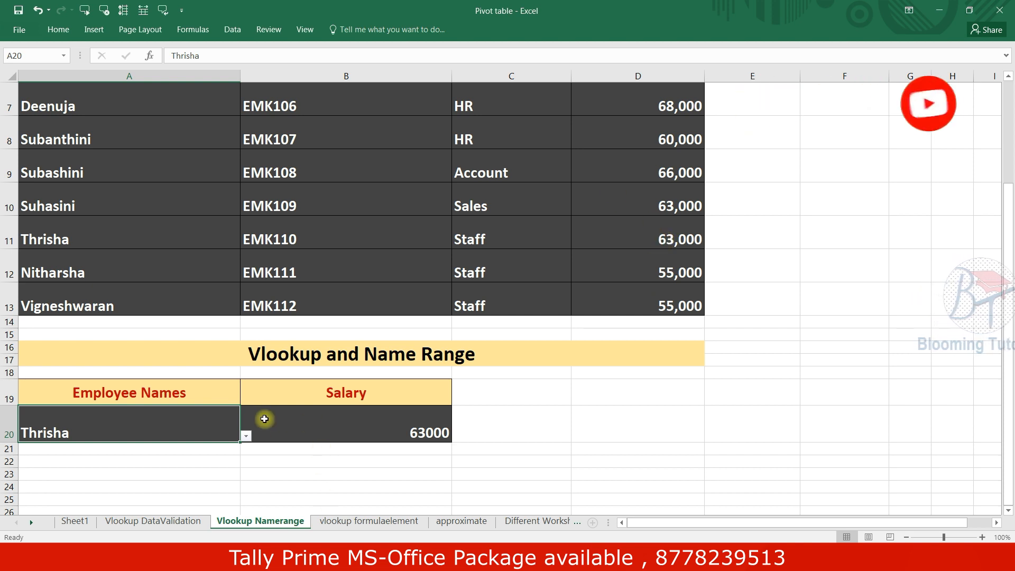
pyautogui.click(246, 435)
pyautogui.click(206, 511)
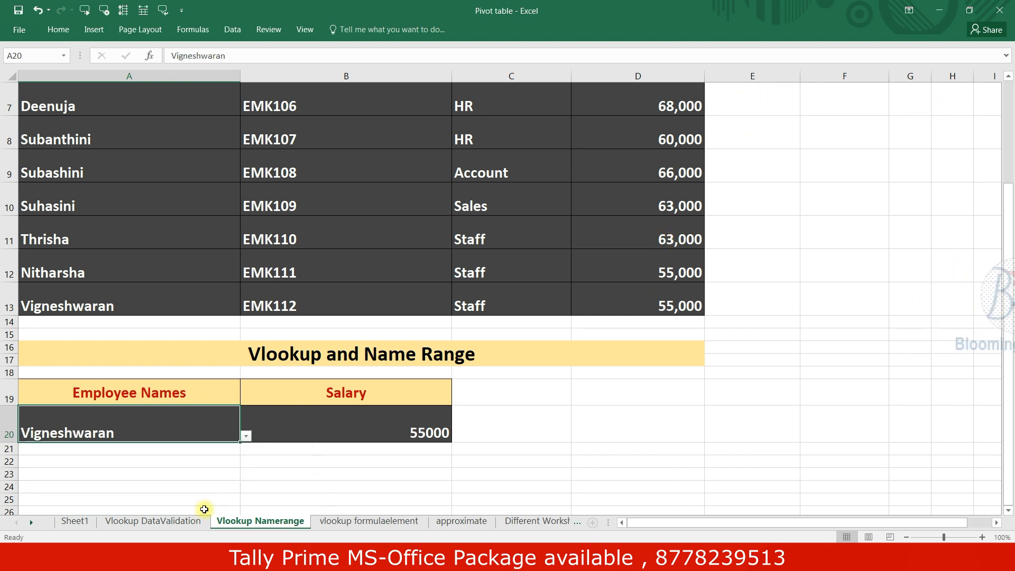
pyautogui.click(246, 436)
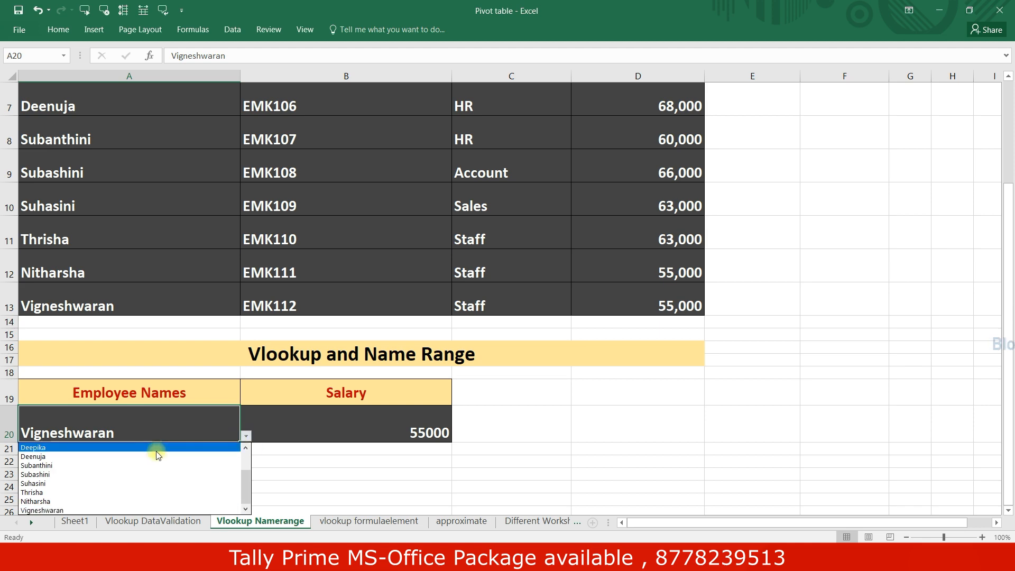
pyautogui.click(144, 457)
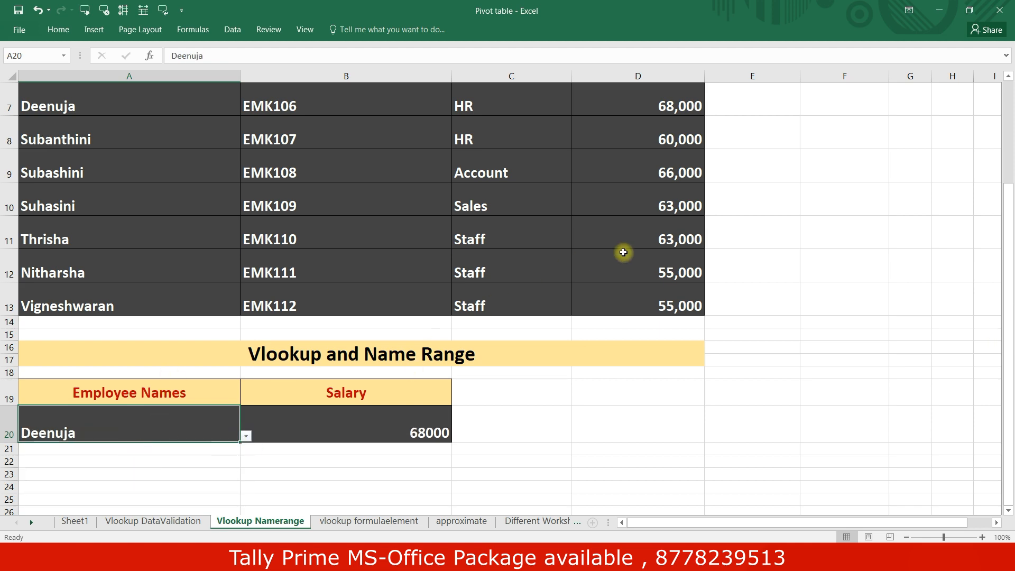
pyautogui.scroll(2, 624, 252)
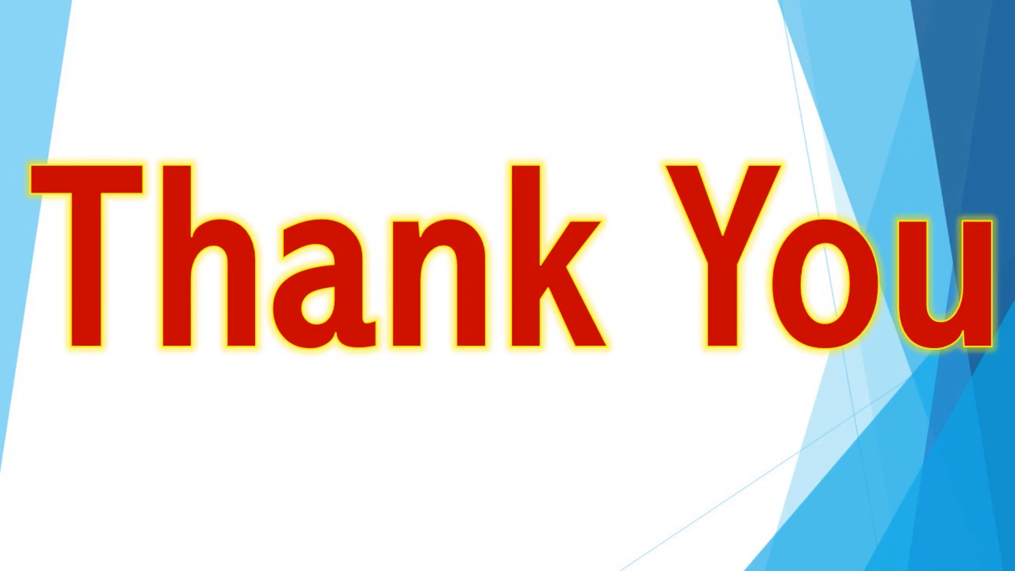